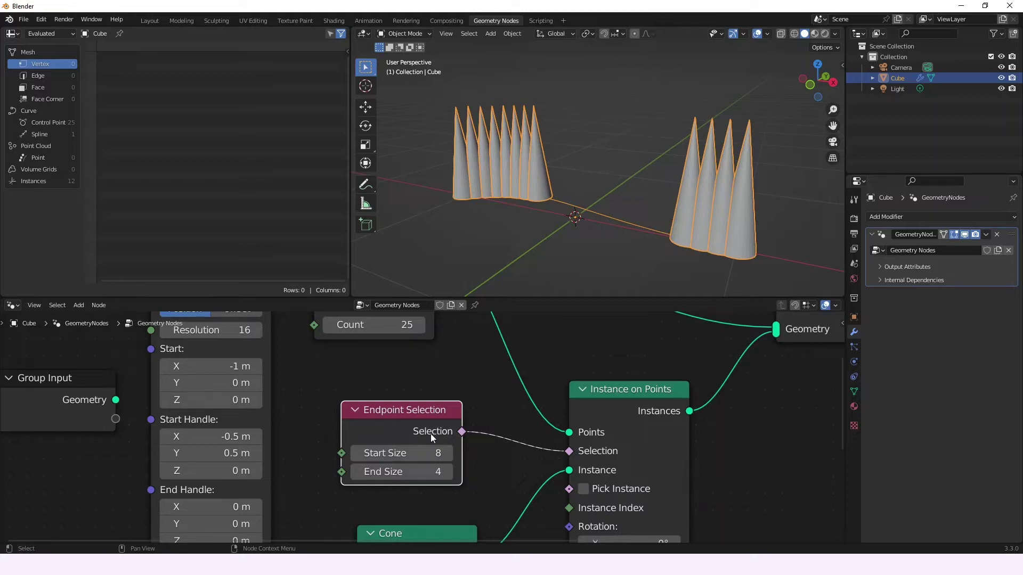
# - Reroute the Endpoint Selection output to the Pick Instance input of Instance on Points, and set Start Size to 6 and End Size to 5
pyautogui.click(566, 450)
pyautogui.moveTo(568, 452); pyautogui.dragTo(570, 489)
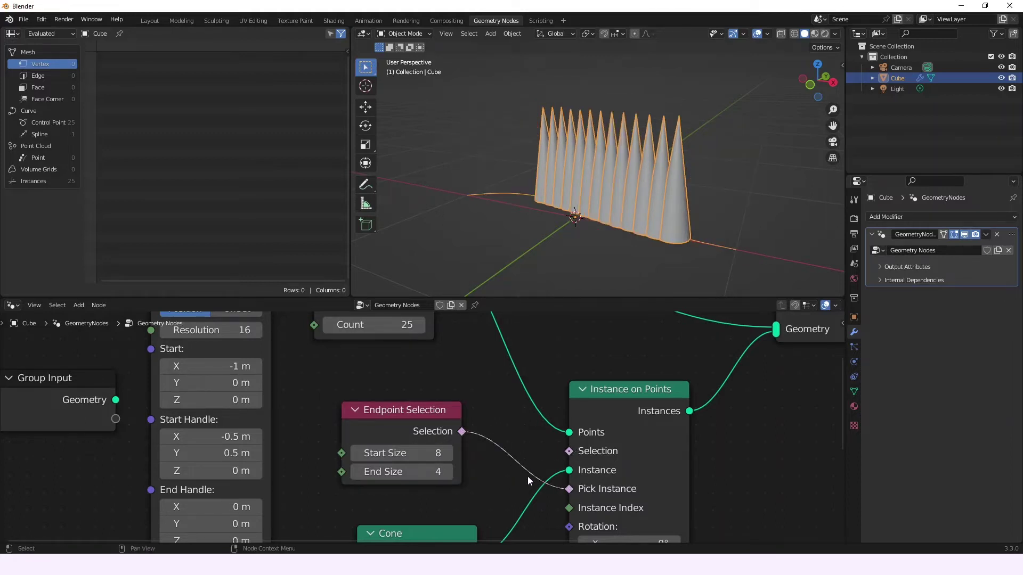
pyautogui.keyDown('ctrl'); pyautogui.scroll(5, 424, 451); pyautogui.keyUp('ctrl')
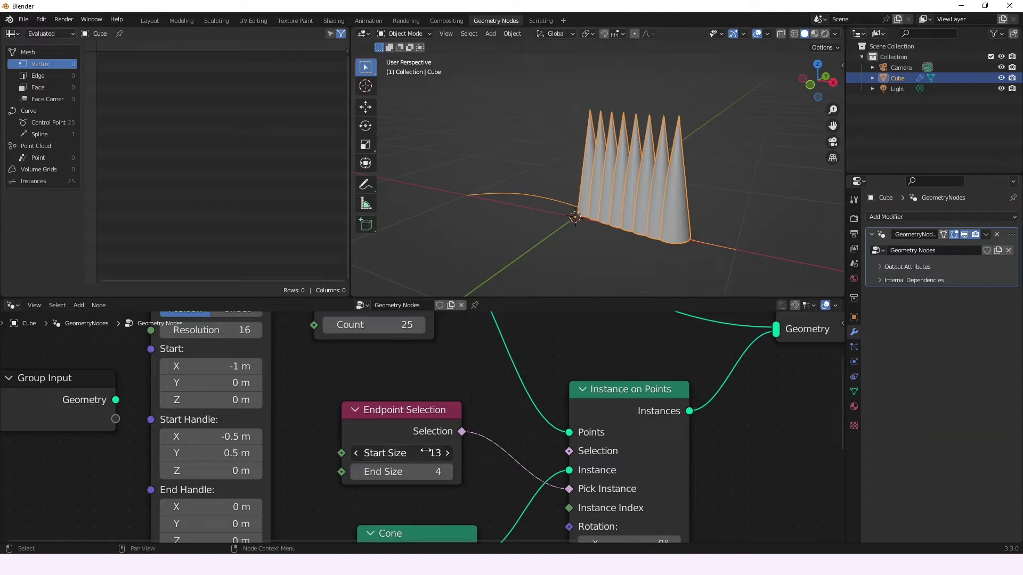
pyautogui.keyDown('ctrl'); pyautogui.scroll(-10, 425, 450); pyautogui.keyUp('ctrl')
pyautogui.keyDown('ctrl'); pyautogui.scroll(5, 425, 451); pyautogui.keyUp('ctrl')
pyautogui.moveTo(425, 451); pyautogui.dragTo(405, 469)
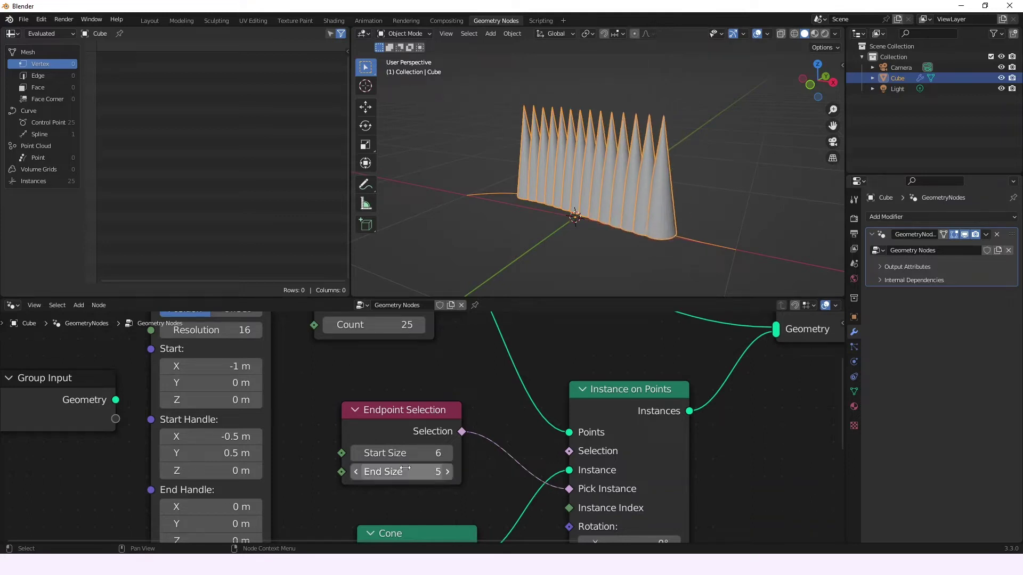
# - Move the Endpoint Selection link from Pick Instance back to the Selection input of Instance on Points
pyautogui.moveTo(578, 491); pyautogui.dragTo(569, 451)
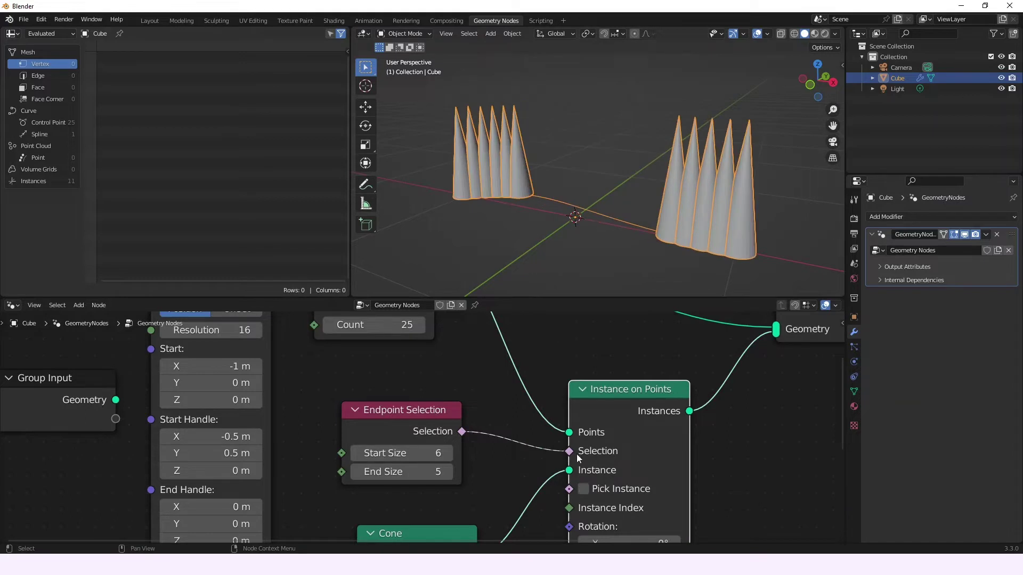
pyautogui.click(394, 431)
pyautogui.scroll(3, 405, 420)
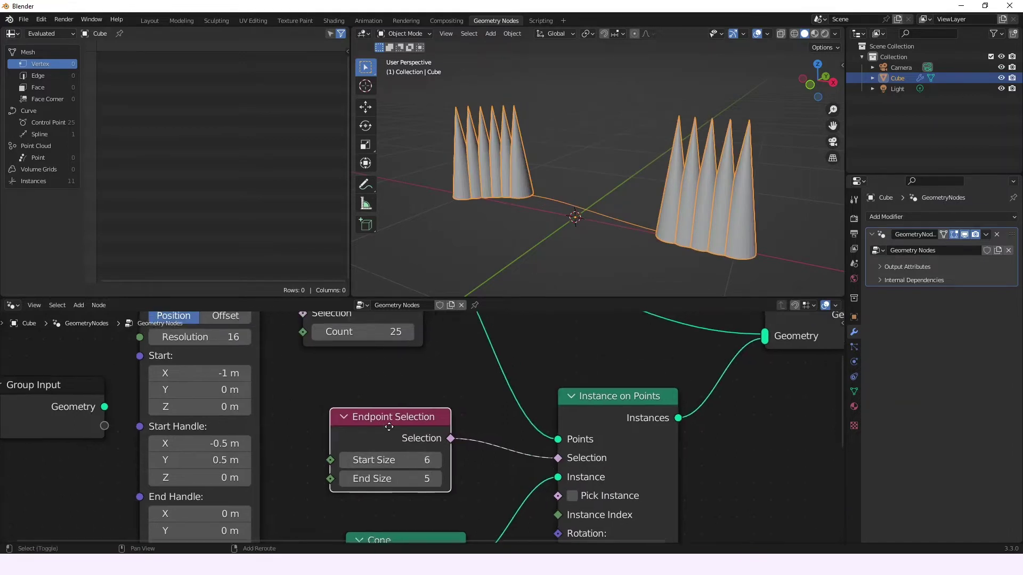
pyautogui.scroll(1, 431, 397)
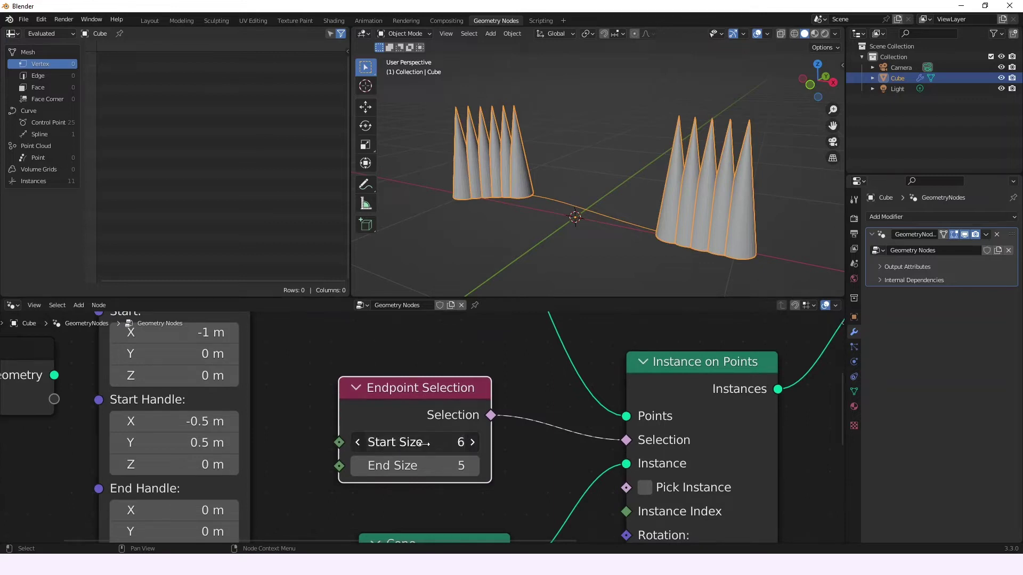
pyautogui.moveTo(423, 443)
pyautogui.mouseDown()
pyautogui.moveTo(392, 444)
pyautogui.moveTo(466, 444)
pyautogui.moveTo(402, 444)
pyautogui.moveTo(425, 443)
pyautogui.moveTo(437, 461)
pyautogui.moveTo(404, 444)
pyautogui.mouseUp()
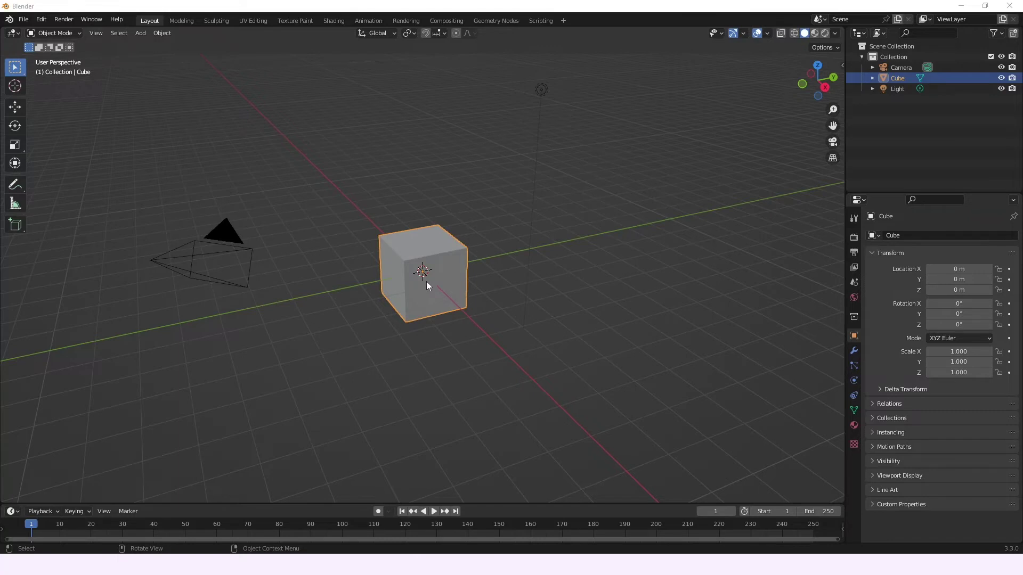
# - Create a new geometry node tree for the default cube in the Geometry Nodes workspace and move Group Input away from Group Output
pyautogui.click(494, 20)
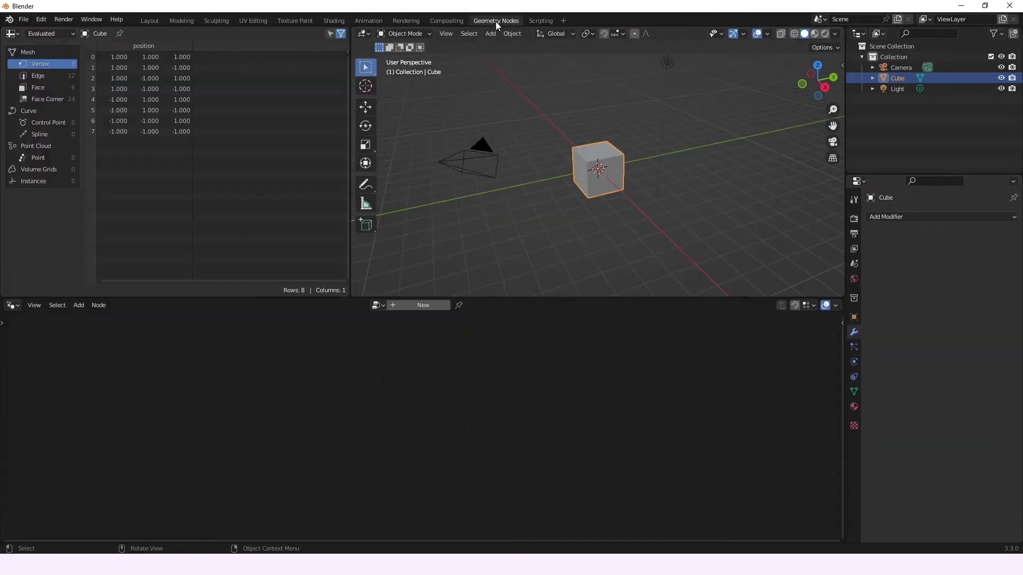
pyautogui.click(407, 303)
pyautogui.moveTo(318, 446); pyautogui.dragTo(219, 443)
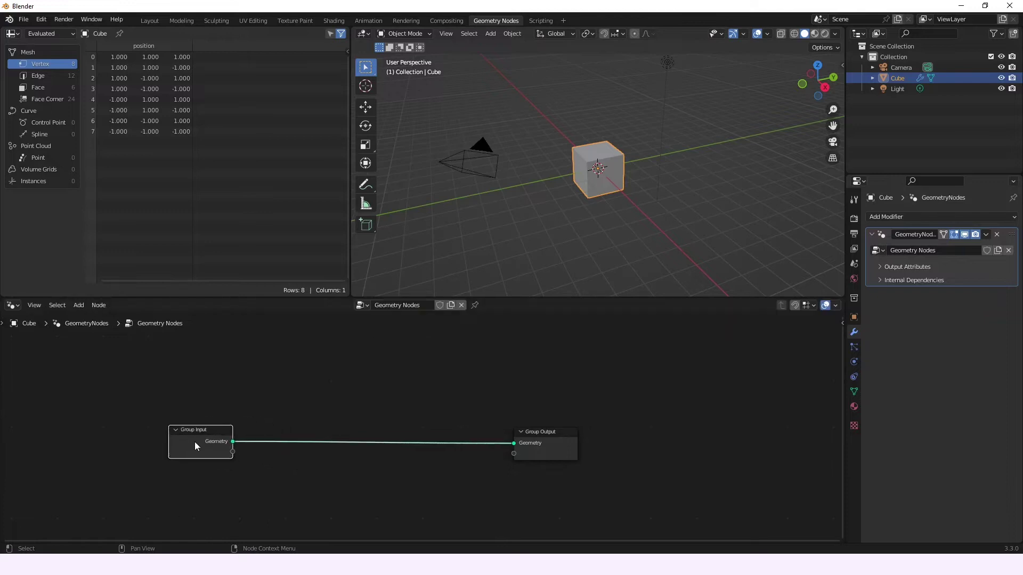
# - Add a Bezier Segment node and feed its Curve into Group Output in place of the Group Input geometry
pyautogui.hotkey('shift', 'a')
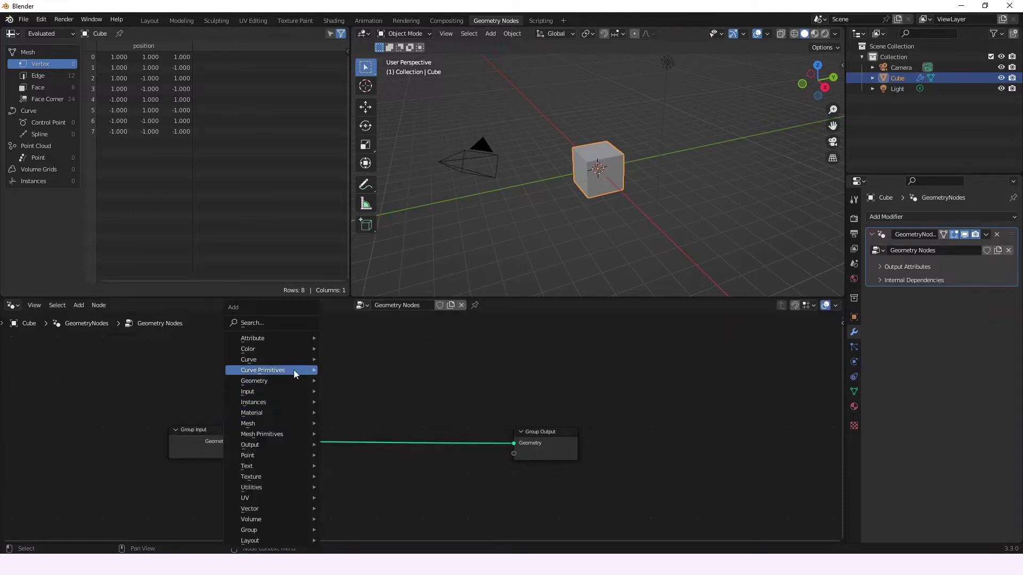
pyautogui.moveTo(285, 369)
pyautogui.click(371, 384)
pyautogui.click(289, 407)
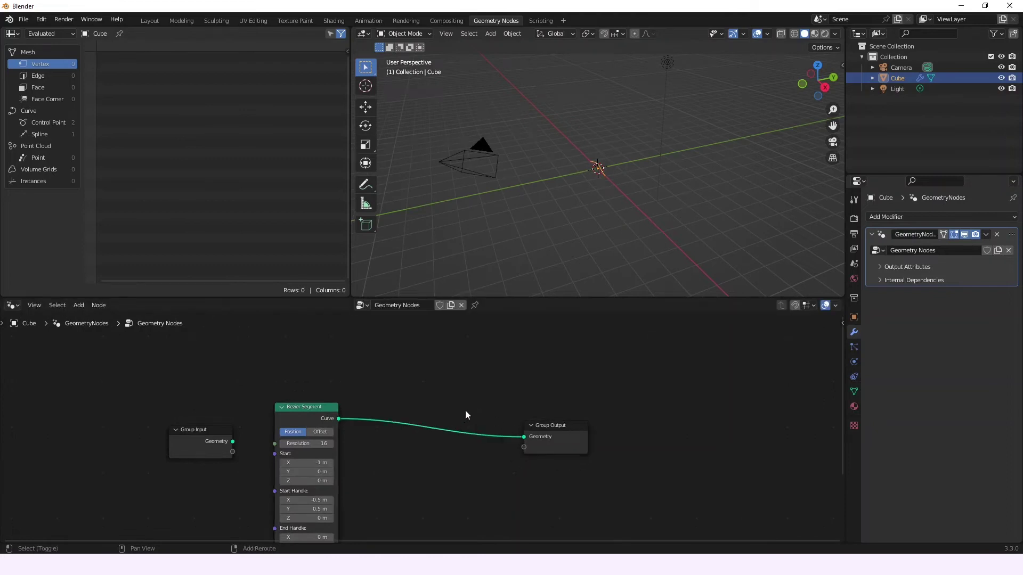
# - Insert an Instance on Points node between Bezier Segment and Group Output, and space the nodes apart
pyautogui.hotkey('shift', 'a')
pyautogui.moveTo(451, 404)
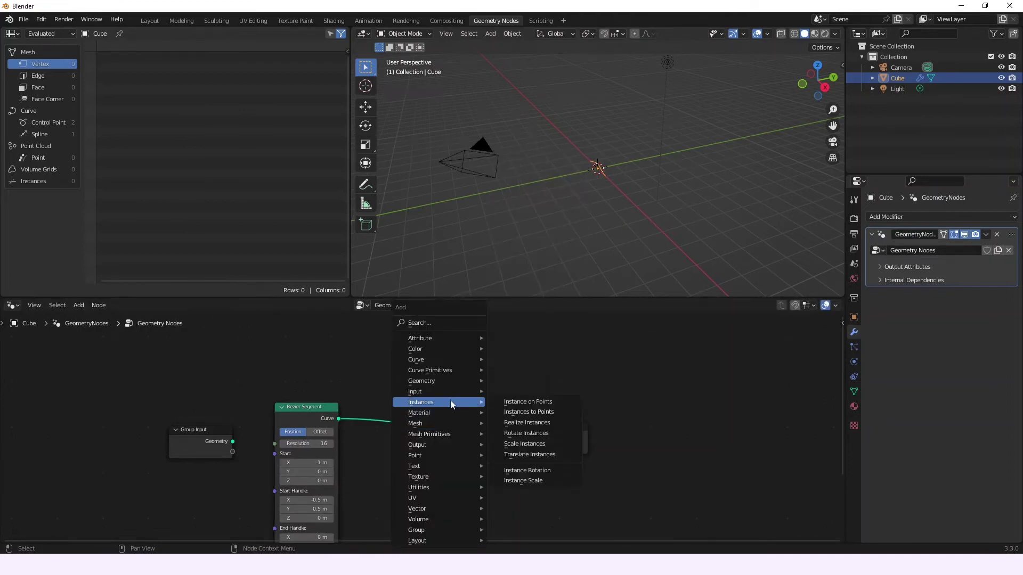
pyautogui.click(520, 403)
pyautogui.click(424, 405)
pyautogui.moveTo(434, 407); pyautogui.dragTo(471, 425)
pyautogui.moveTo(319, 407); pyautogui.dragTo(316, 369)
pyautogui.moveTo(429, 375); pyautogui.dragTo(349, 356, button='middle')
pyautogui.scroll(-1, 388, 367)
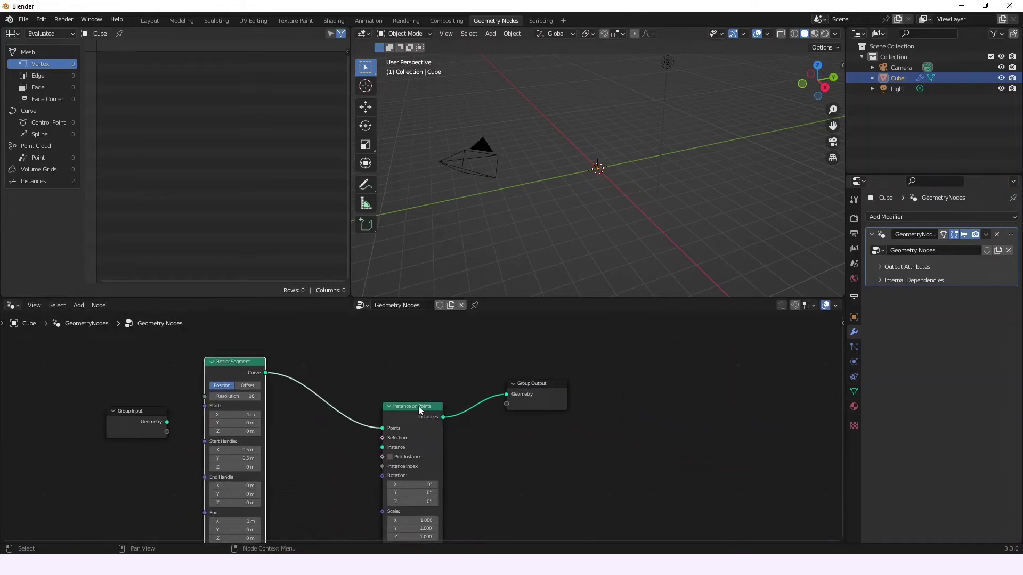
pyautogui.moveTo(418, 406); pyautogui.dragTo(432, 418)
pyautogui.moveTo(548, 385); pyautogui.dragTo(621, 367)
pyautogui.click(550, 431)
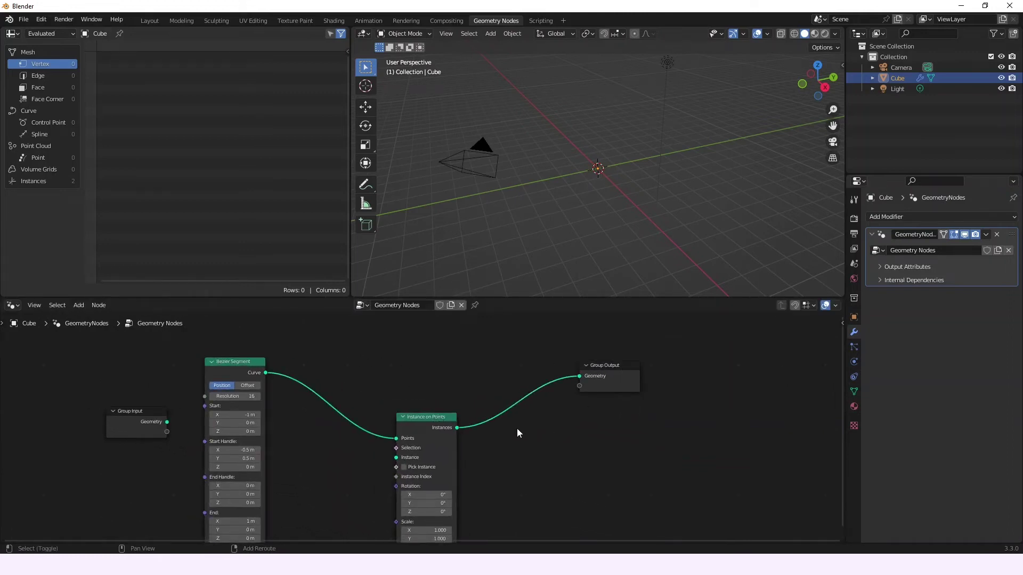
# - Insert a Join Geometry node before Group Output and also connect the Bezier Segment's Curve to it
pyautogui.hotkey('shift', 'a')
pyautogui.moveTo(519, 426)
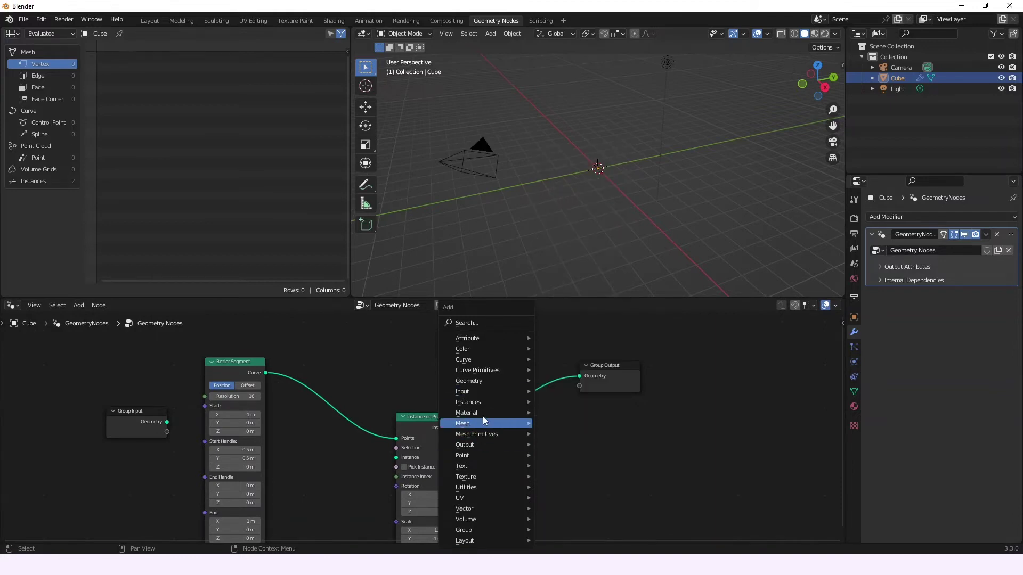
pyautogui.moveTo(497, 379)
pyautogui.click(575, 486)
pyautogui.moveTo(266, 373); pyautogui.dragTo(505, 386)
pyautogui.moveTo(568, 144); pyautogui.dragTo(606, 130, button='middle')
pyautogui.keyDown('shift'); pyautogui.moveTo(549, 212); pyautogui.dragTo(610, 172, button='middle'); pyautogui.keyUp('shift')
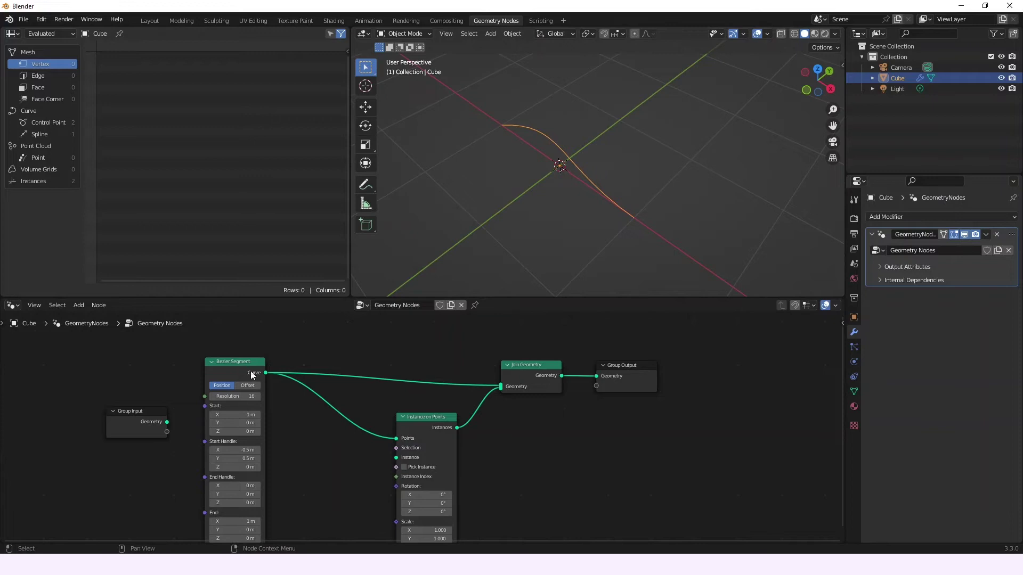
# - Add a Cone mesh primitive node and connect its Mesh output to the Instance input of Instance on Points
pyautogui.moveTo(229, 366); pyautogui.dragTo(207, 356)
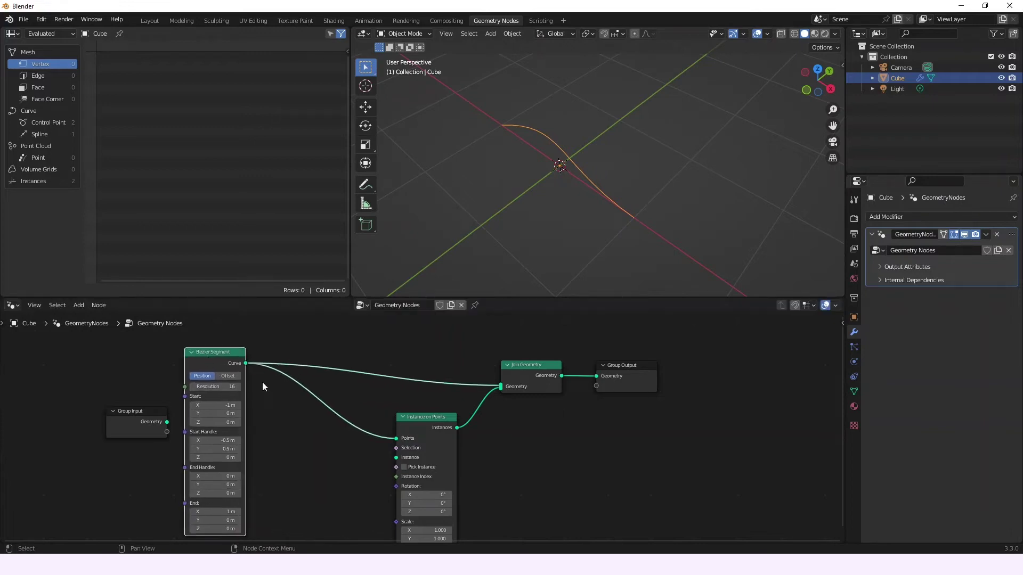
pyautogui.moveTo(529, 460); pyautogui.dragTo(566, 434, button='middle')
pyautogui.click(382, 461)
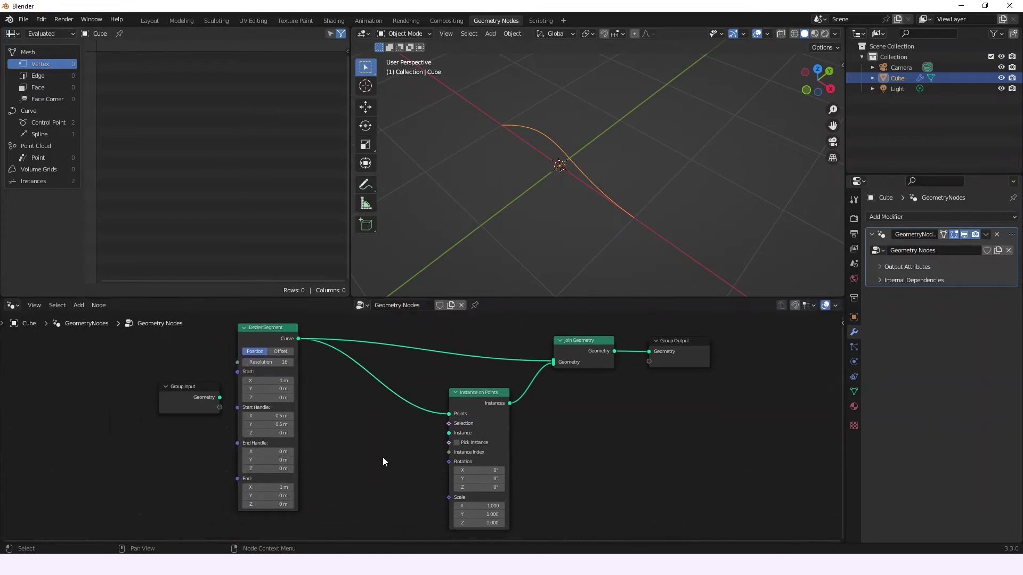
pyautogui.hotkey('shift', 'a')
pyautogui.moveTo(375, 468)
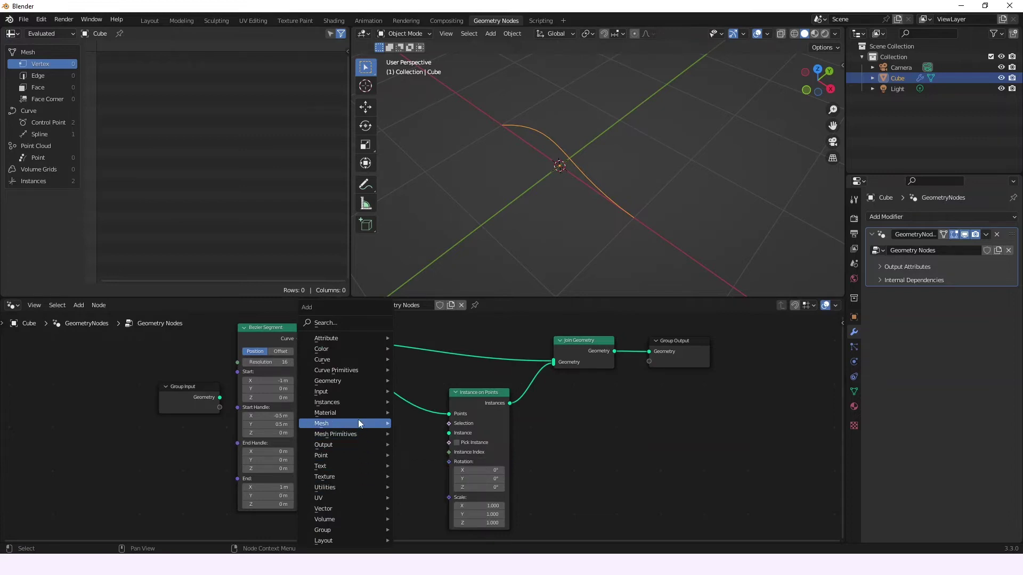
pyautogui.moveTo(352, 438)
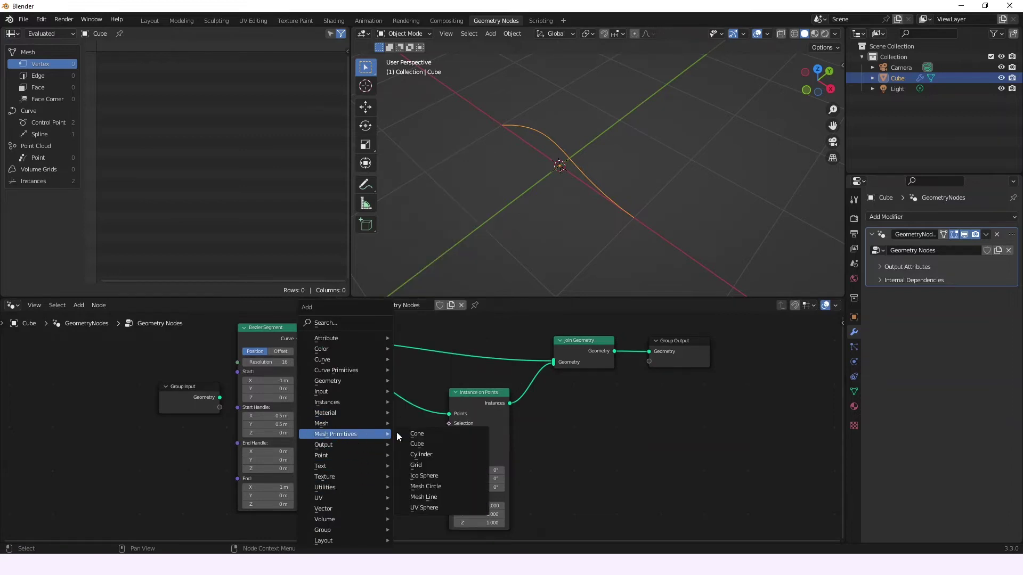
pyautogui.click(429, 435)
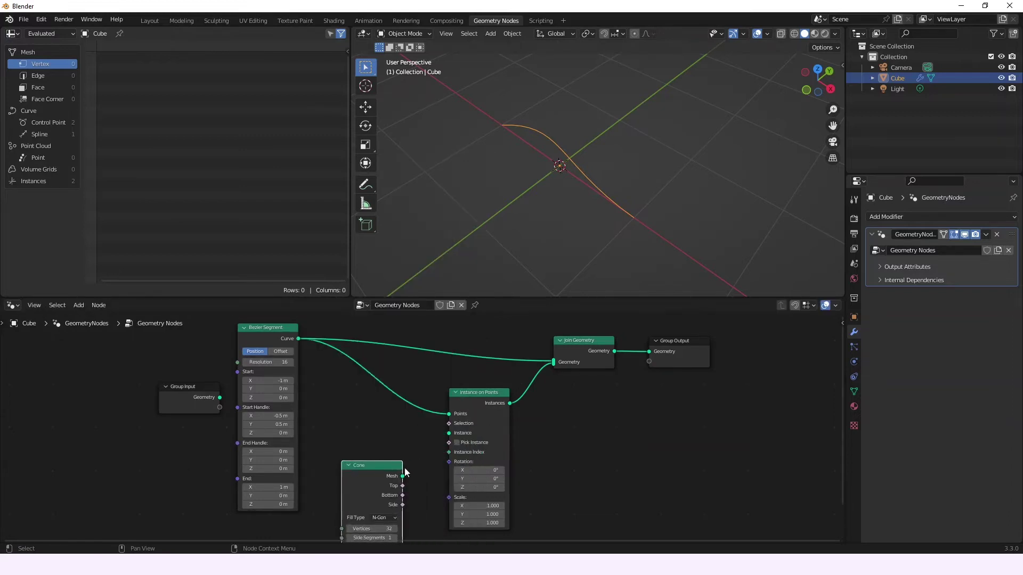
pyautogui.moveTo(403, 476); pyautogui.dragTo(449, 433)
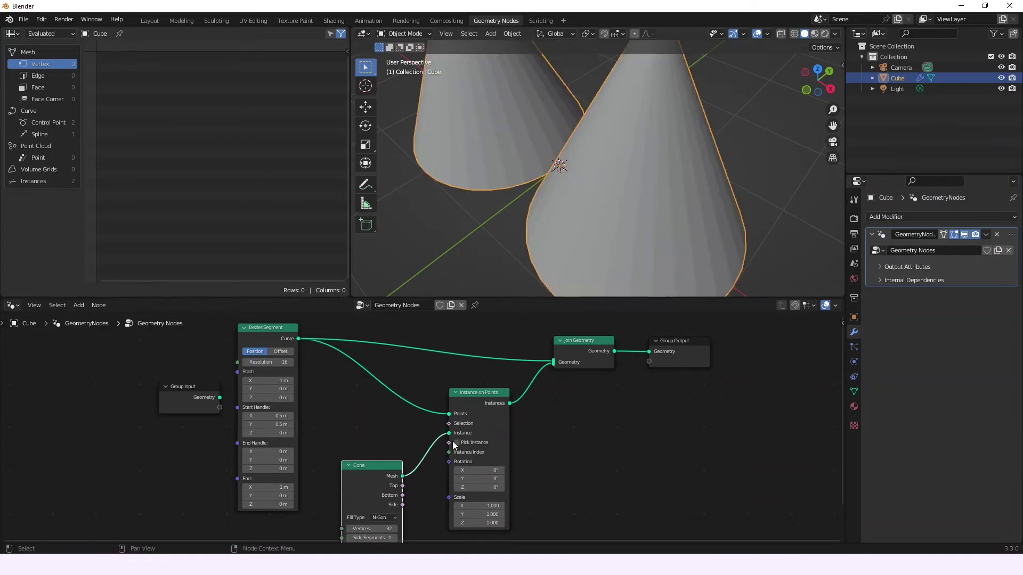
# - Set the Cone's bottom radius to 0.1 m and raise its depth to make the cones tall and slim
pyautogui.keyDown('ctrl'); pyautogui.moveTo(433, 481); pyautogui.dragTo(535, 429, button='middle'); pyautogui.keyUp('ctrl')
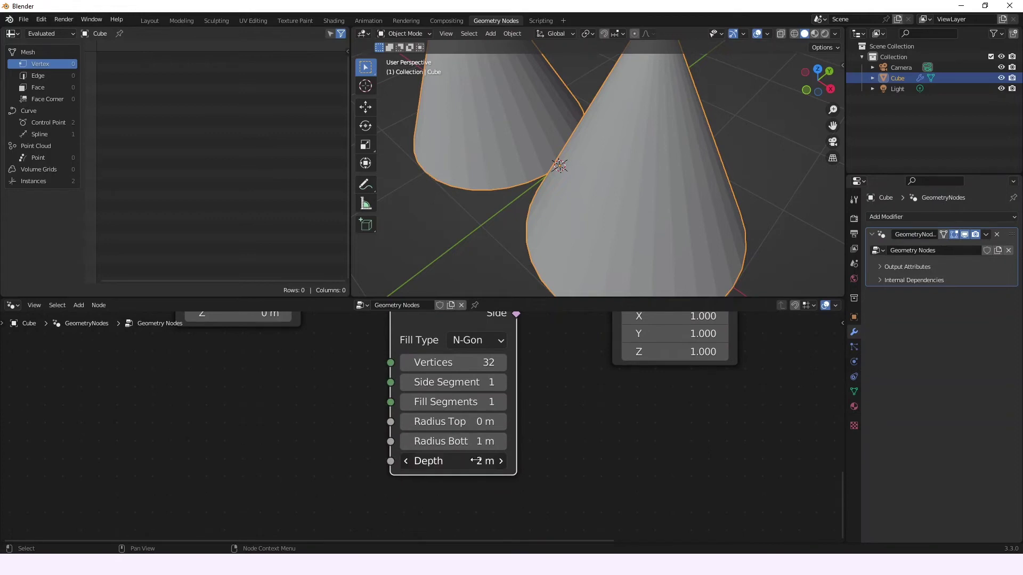
pyautogui.moveTo(473, 460); pyautogui.dragTo(457, 459)
pyautogui.moveTo(472, 440); pyautogui.dragTo(465, 439)
pyautogui.click(500, 442)
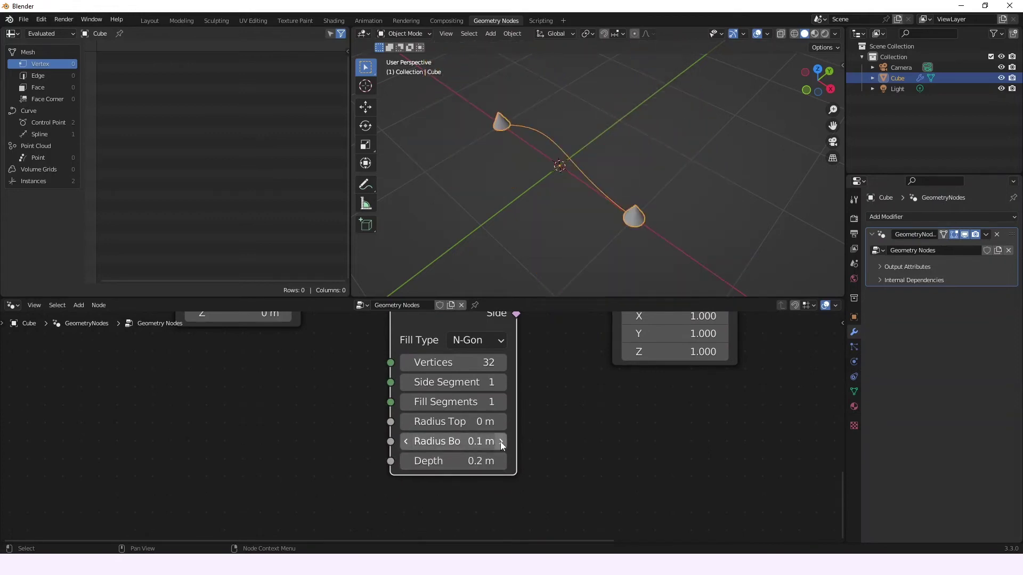
pyautogui.click(500, 461)
pyautogui.click(499, 461)
pyautogui.click(500, 461)
pyautogui.click(500, 462)
pyautogui.click(500, 462)
pyautogui.moveTo(579, 221); pyautogui.dragTo(656, 215, button='middle')
# - Insert a Resample Curve node after Bezier Segment so it feeds both Join Geometry and the Points input of Instance on Points
pyautogui.keyDown('ctrl'); pyautogui.moveTo(546, 367); pyautogui.dragTo(545, 467, button='middle'); pyautogui.keyUp('ctrl')
pyautogui.keyDown('ctrl'); pyautogui.moveTo(543, 356); pyautogui.dragTo(546, 482, button='middle'); pyautogui.keyUp('ctrl')
pyautogui.keyDown('ctrl'); pyautogui.moveTo(439, 372); pyautogui.dragTo(414, 467, button='middle'); pyautogui.keyUp('ctrl')
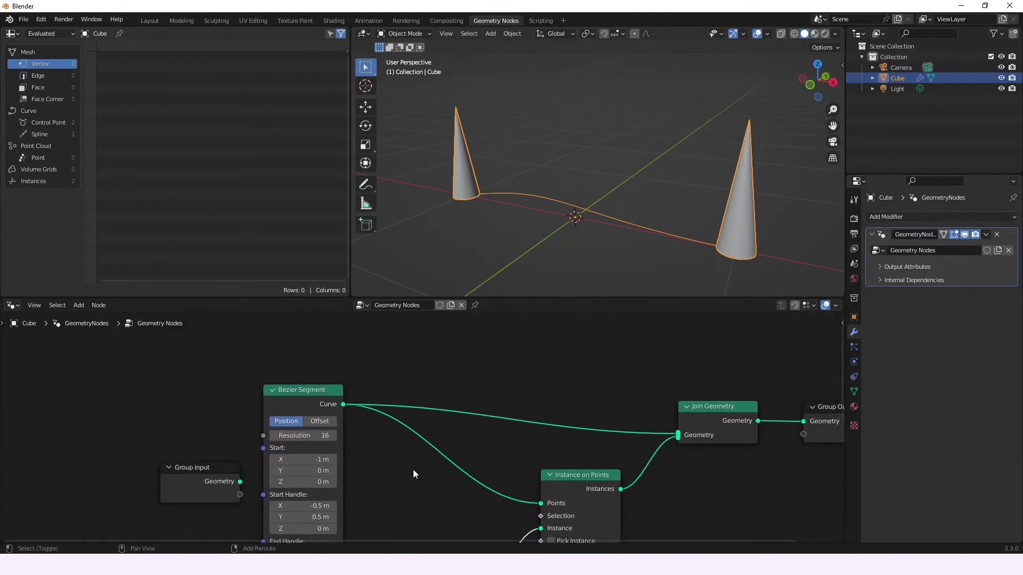
pyautogui.hotkey('shift', 'a')
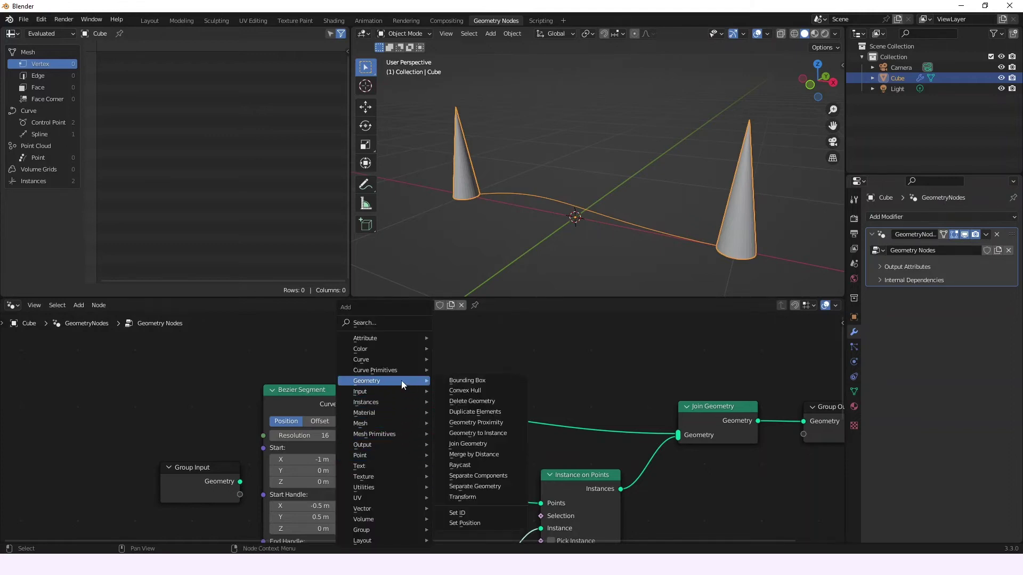
pyautogui.moveTo(404, 368)
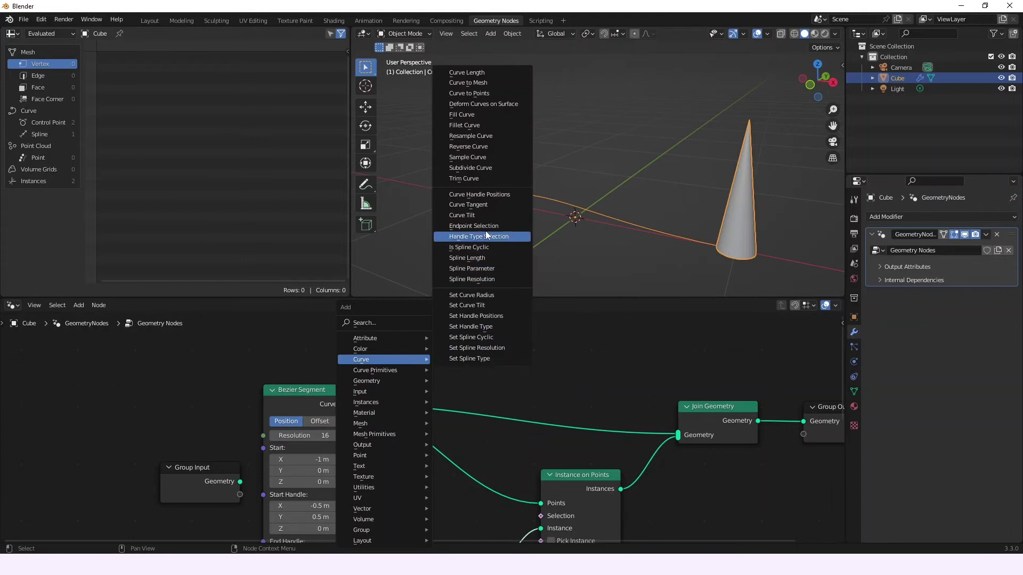
pyautogui.click(490, 135)
pyautogui.click(480, 365)
pyautogui.moveTo(491, 352); pyautogui.dragTo(540, 507)
pyautogui.moveTo(452, 339); pyautogui.dragTo(413, 366)
# - Add an Endpoint Selection node and connect its output to the Selection input of Instance on Points
pyautogui.moveTo(489, 427); pyautogui.dragTo(451, 418, button='middle')
pyautogui.moveTo(456, 422)
pyautogui.keyDown('shift'); pyautogui.mouseDown(button='middle')
pyautogui.moveTo(467, 420)
pyautogui.moveTo(455, 449)
pyautogui.moveTo(465, 420)
pyautogui.mouseUp(button='middle'); pyautogui.keyUp('shift')
pyautogui.click(431, 441)
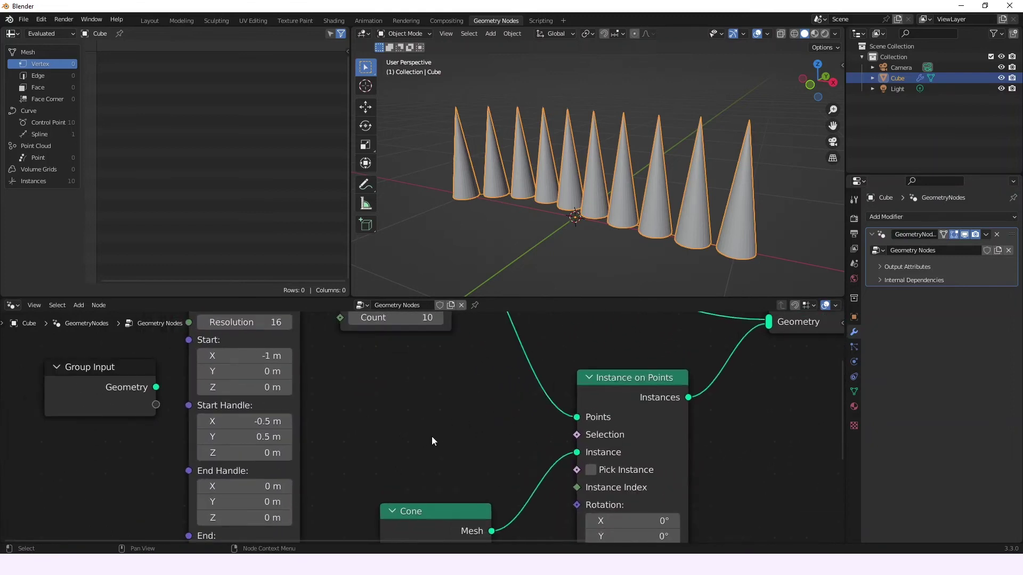
pyautogui.hotkey('shift', 'a')
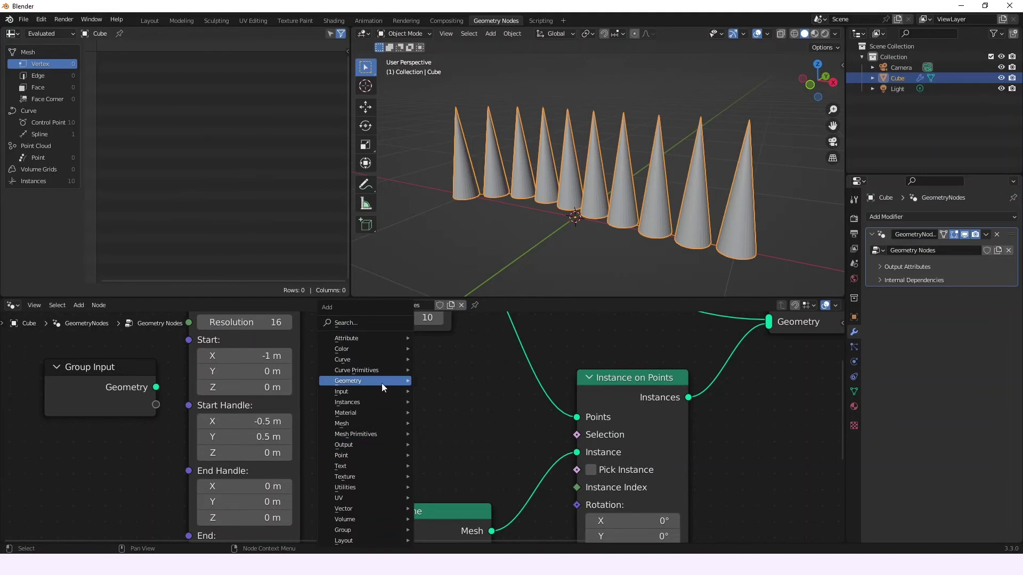
pyautogui.moveTo(375, 368)
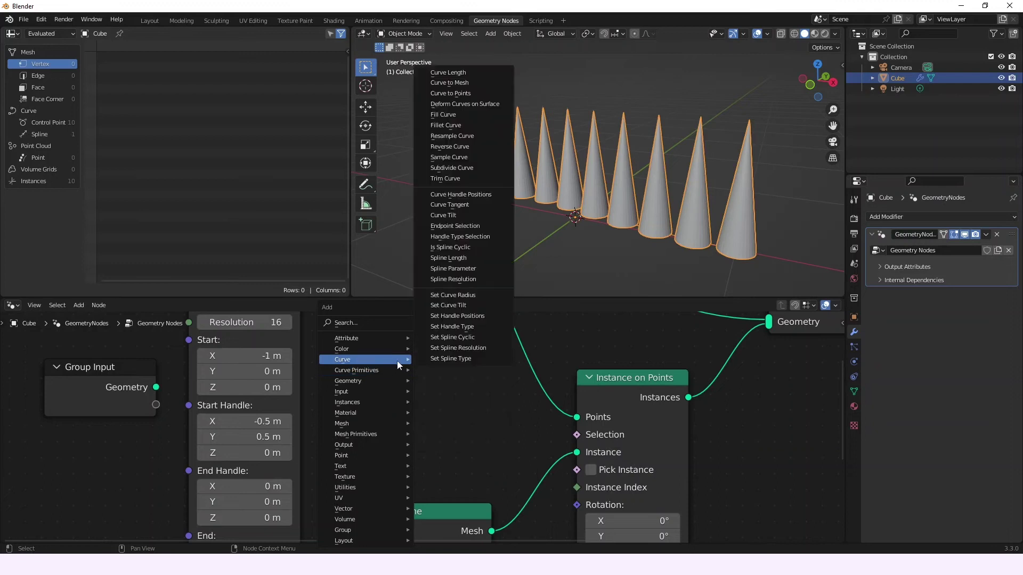
pyautogui.click(474, 227)
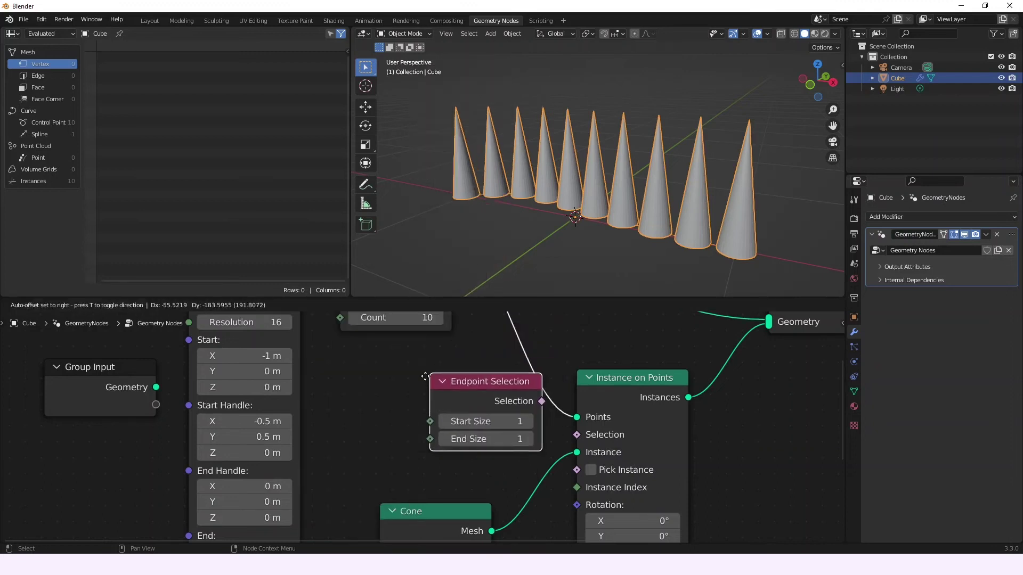
pyautogui.click(471, 420)
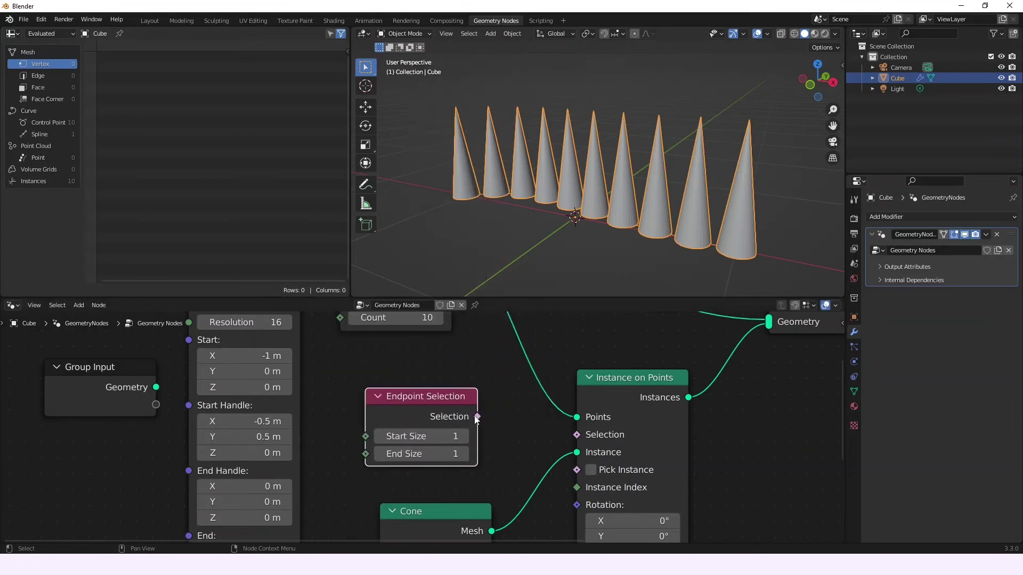
pyautogui.moveTo(477, 417); pyautogui.dragTo(576, 435)
# - Set both Start Size and End Size of the Endpoint Selection node to 4
pyautogui.scroll(3, 500, 439)
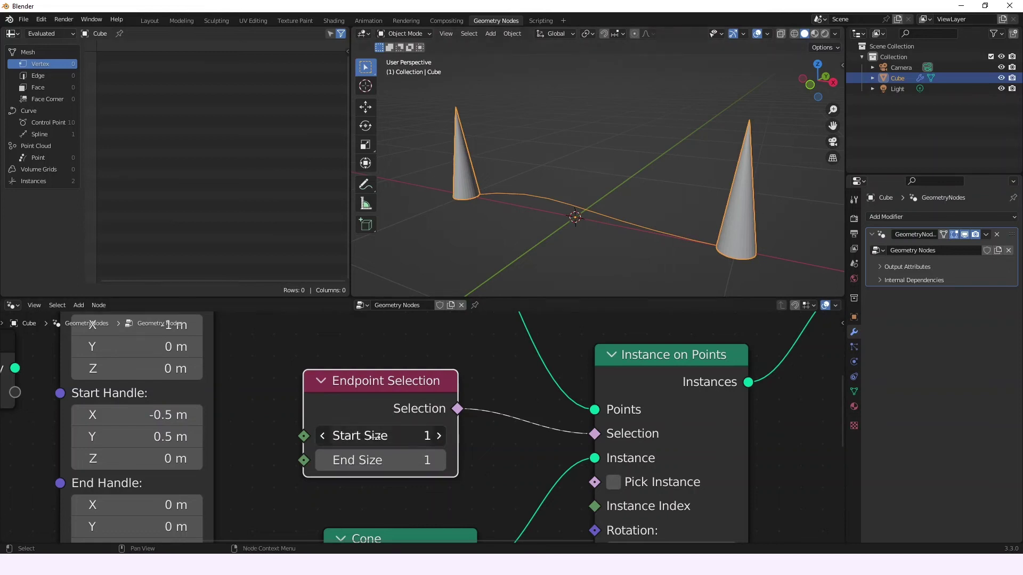
pyautogui.moveTo(381, 436); pyautogui.dragTo(376, 457)
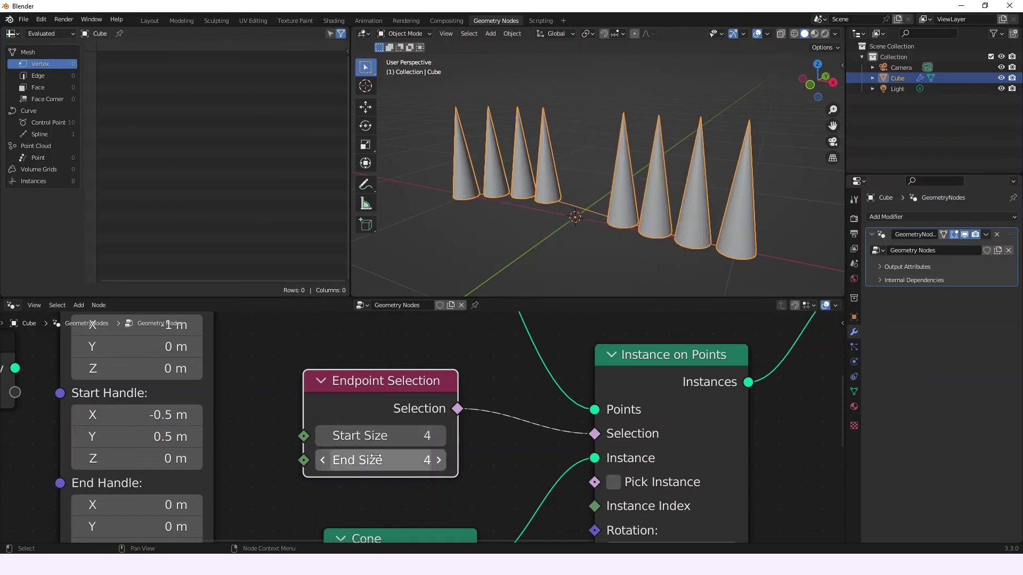
# - Raise the Count of the Resample Curve node to 25
pyautogui.scroll(-4, 363, 381)
pyautogui.keyDown('shift'); pyautogui.moveTo(358, 353); pyautogui.dragTo(352, 417, button='middle'); pyautogui.keyUp('shift')
pyautogui.scroll(-4, 368, 375)
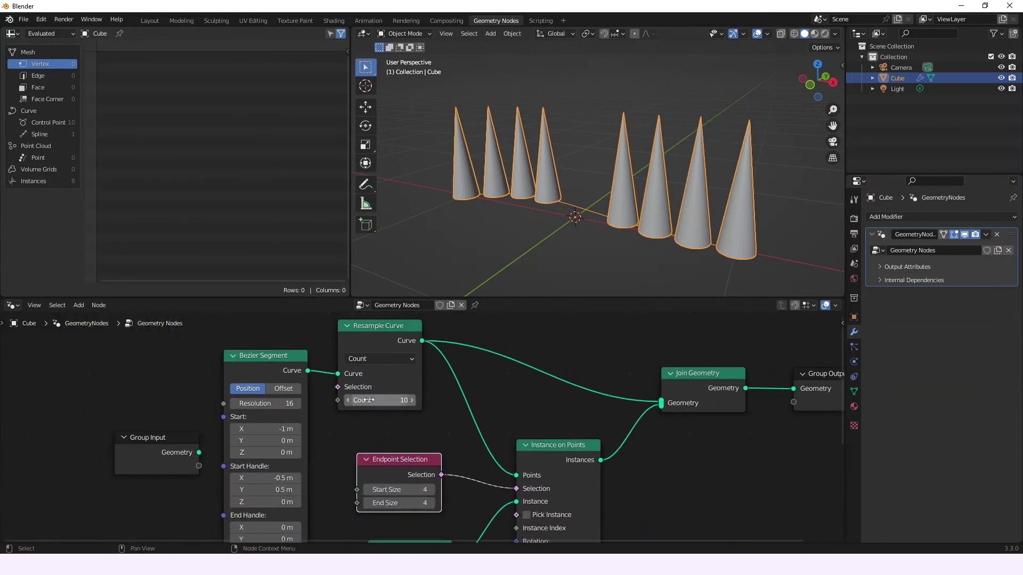
pyautogui.moveTo(365, 400); pyautogui.dragTo(384, 399)
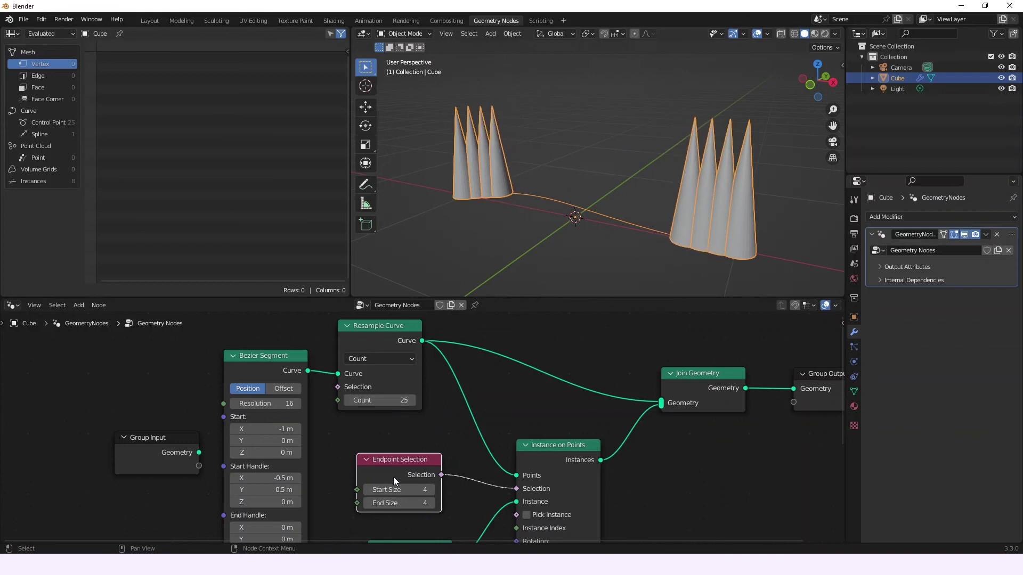
# - Set the Endpoint Selection node's Start Size to 8
pyautogui.moveTo(394, 487)
pyautogui.mouseDown()
pyautogui.moveTo(407, 489)
pyautogui.moveTo(398, 505)
pyautogui.mouseUp()
pyautogui.moveTo(456, 494)
pyautogui.mouseDown(button='middle')
pyautogui.moveTo(487, 481)
pyautogui.moveTo(472, 488)
pyautogui.mouseUp(button='middle')
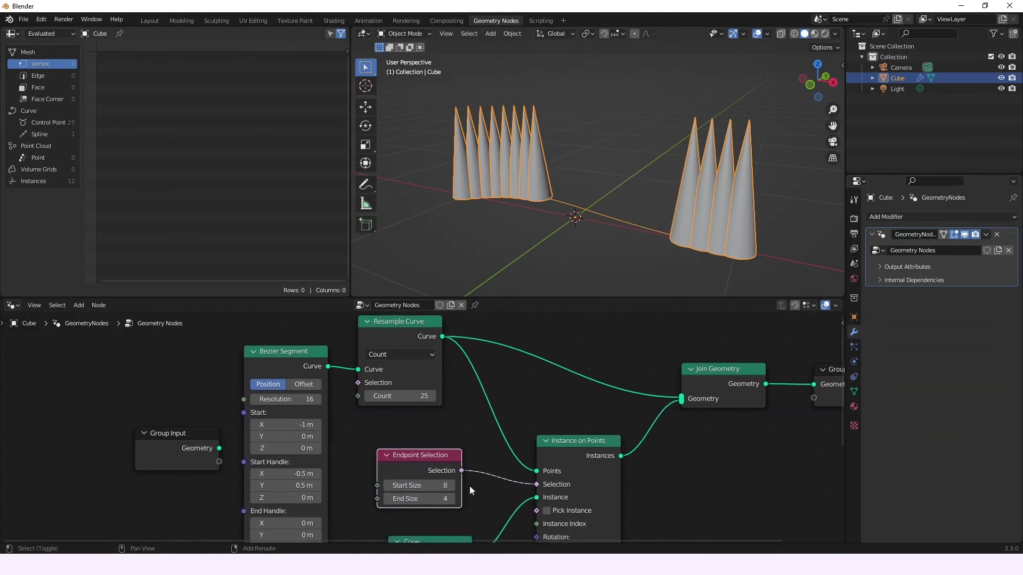
pyautogui.moveTo(406, 485); pyautogui.dragTo(422, 498)
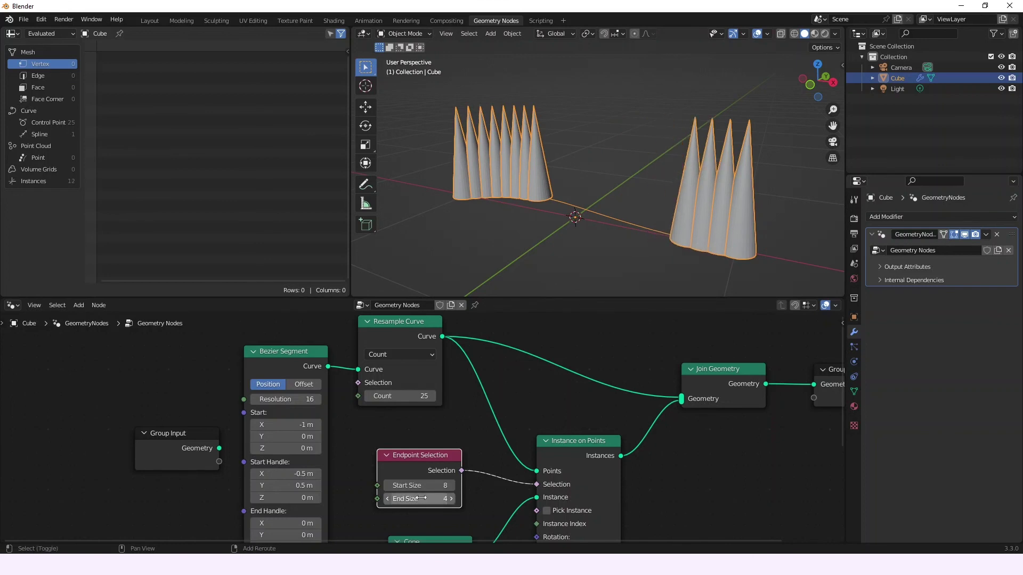
pyautogui.moveTo(447, 471); pyautogui.dragTo(369, 482, button='middle')
pyautogui.keyDown('ctrl'); pyautogui.moveTo(397, 439); pyautogui.dragTo(448, 449, button='middle'); pyautogui.keyUp('ctrl')
pyautogui.scroll(1, 421, 442)
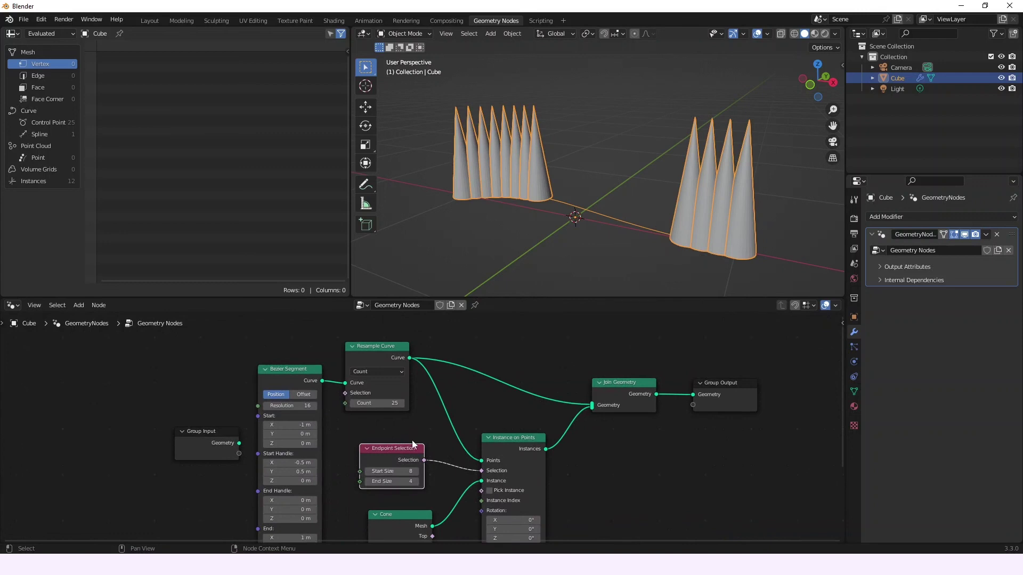